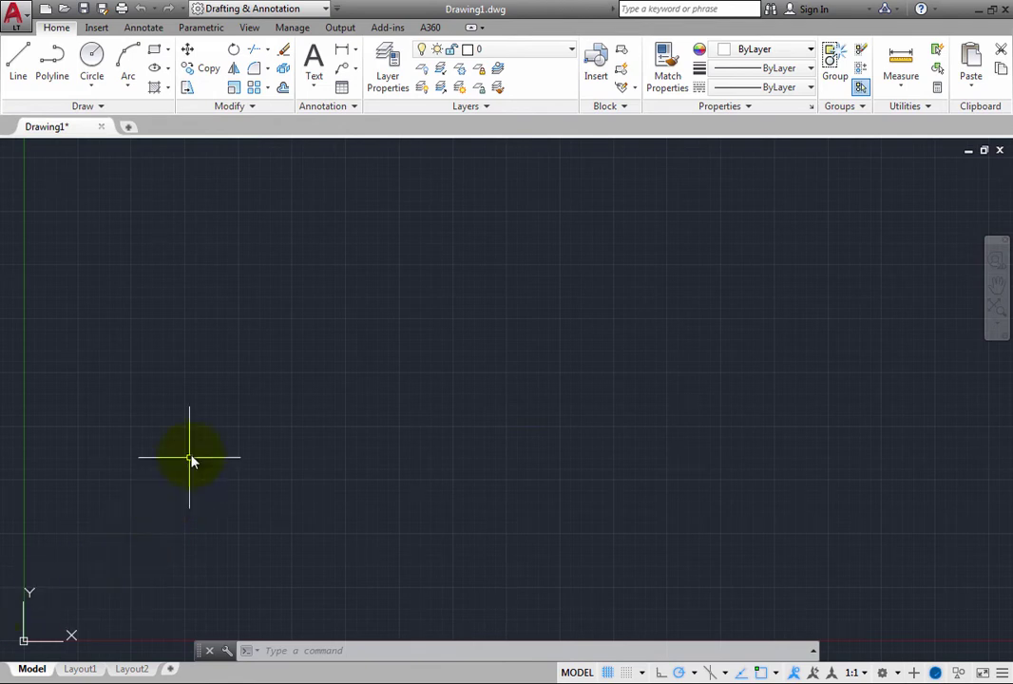
# Draw one slanted line from the lower-left point up to the right, ending the LINE command
pyautogui.click(19, 67)
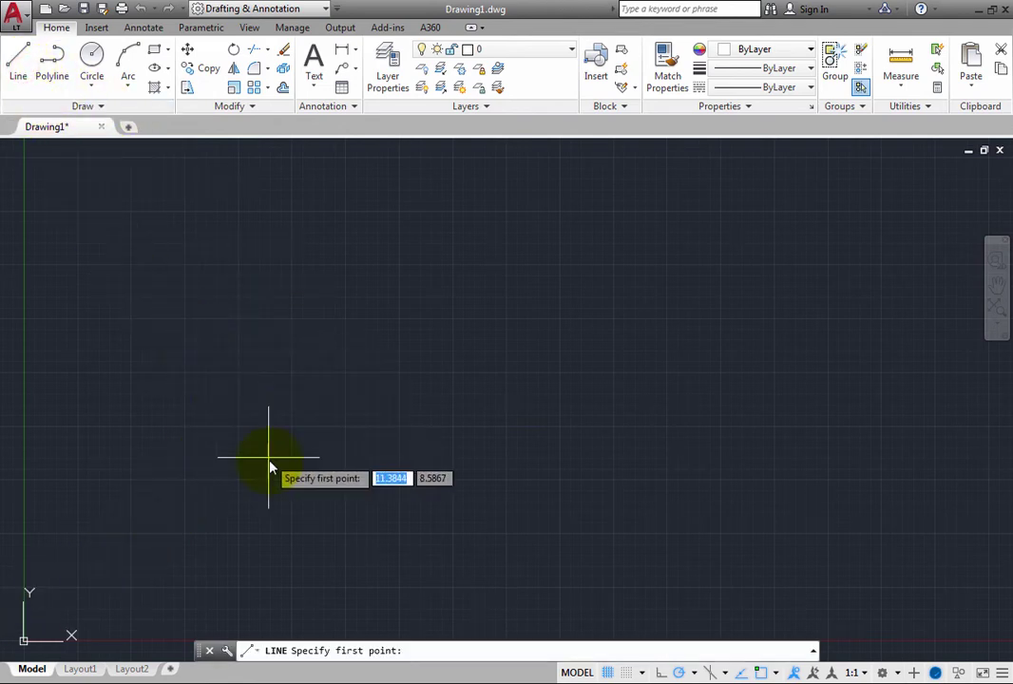
pyautogui.click(270, 525)
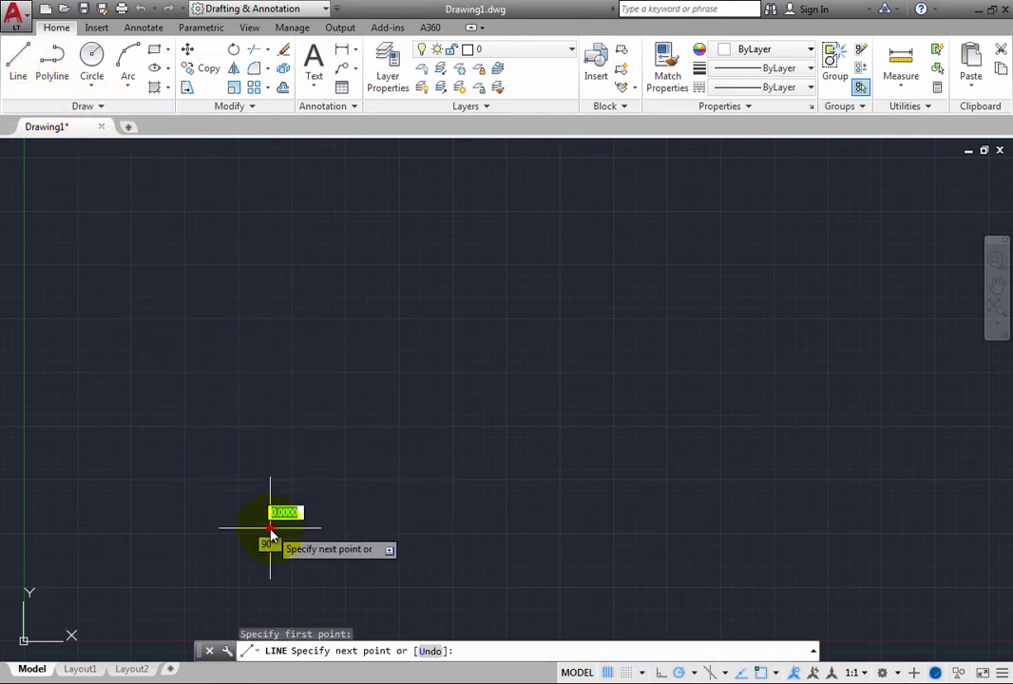
pyautogui.click(326, 302)
pyautogui.press('Return')
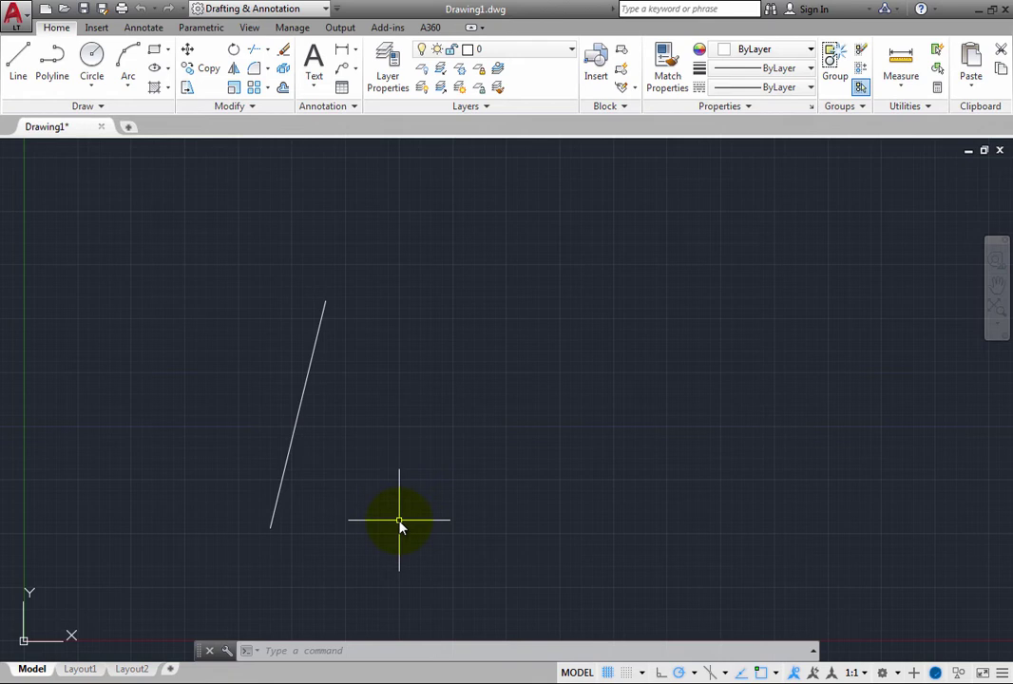
# Repeat LINE and draw a second slanted segment parallel to and right of the first
pyautogui.press('space')
pyautogui.press('Return')
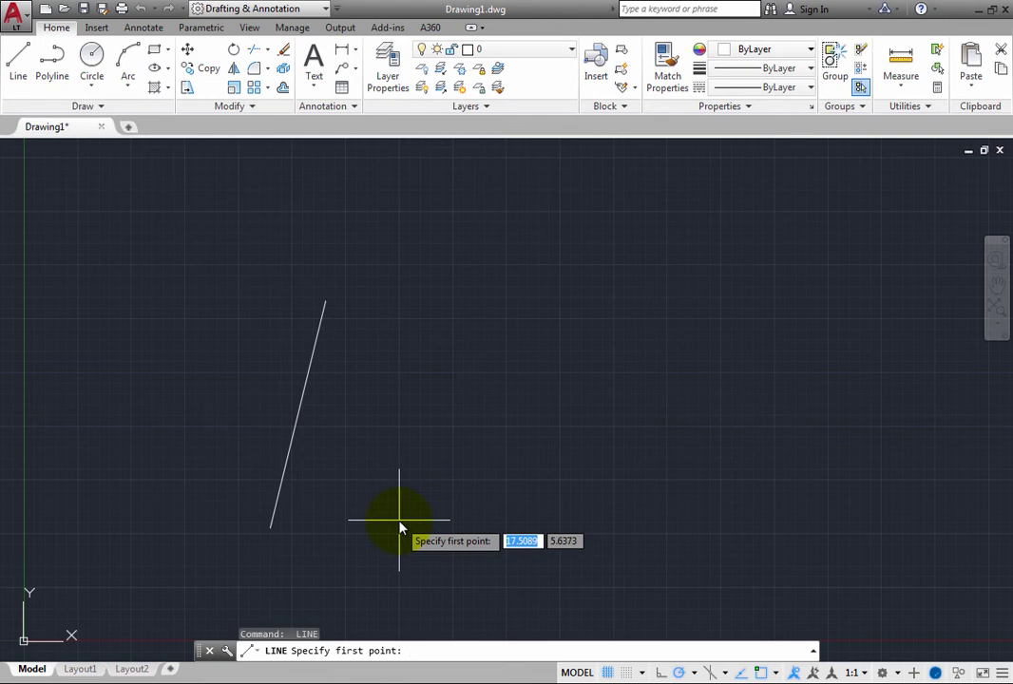
pyautogui.click(399, 524)
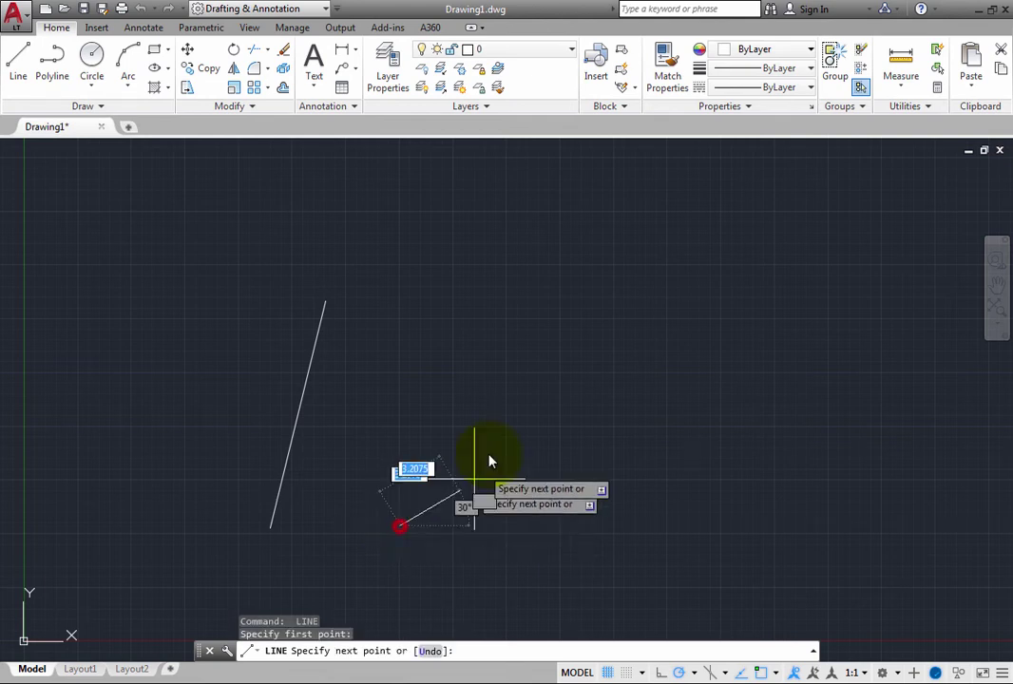
pyautogui.click(453, 304)
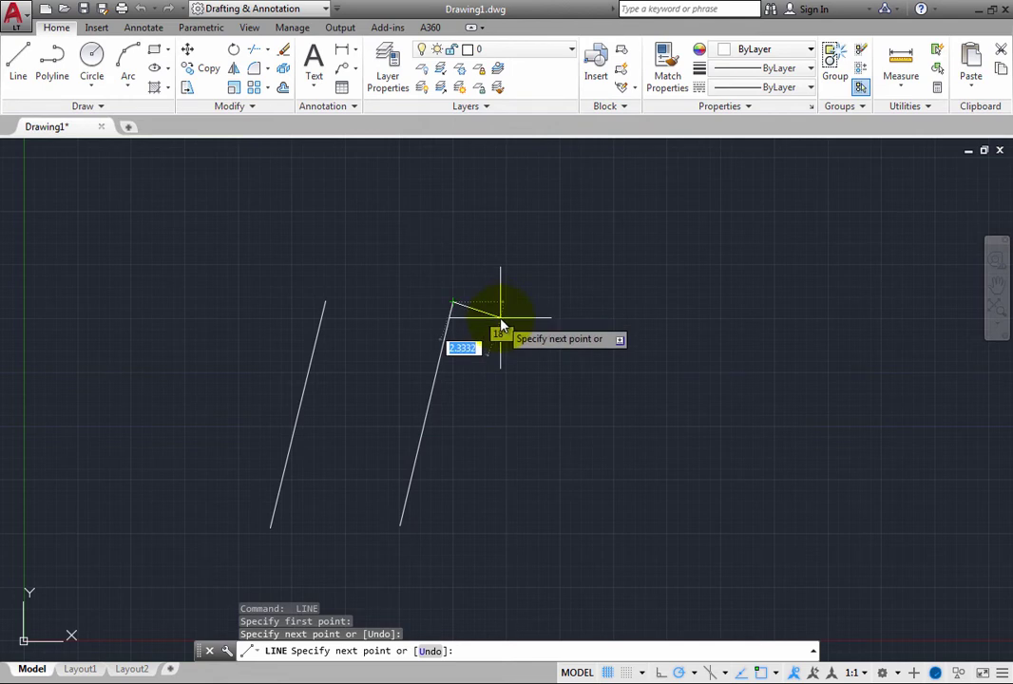
pyautogui.press('Return')
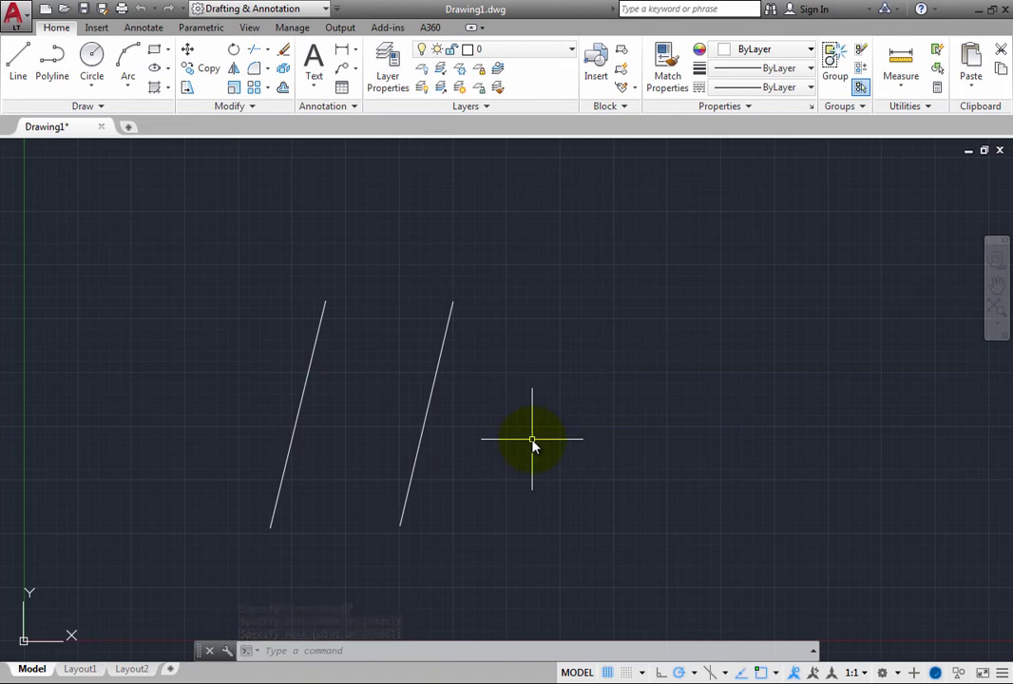
# Repeat LINE with Enter and draw a third parallel slanted segment right of the second
pyautogui.press('Return')
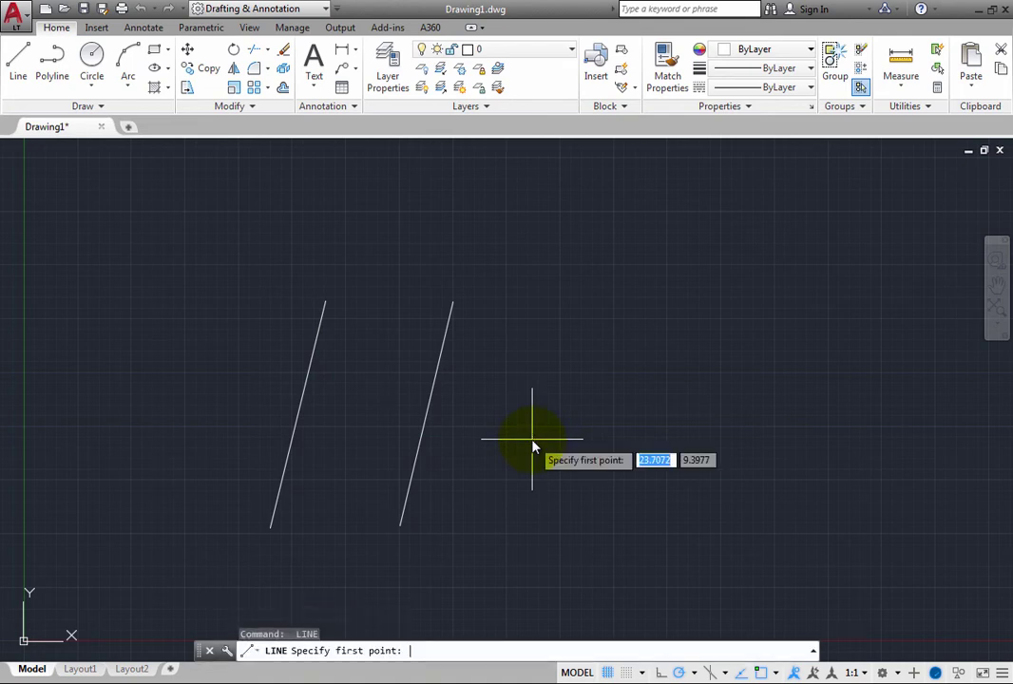
pyautogui.click(511, 525)
pyautogui.click(566, 304)
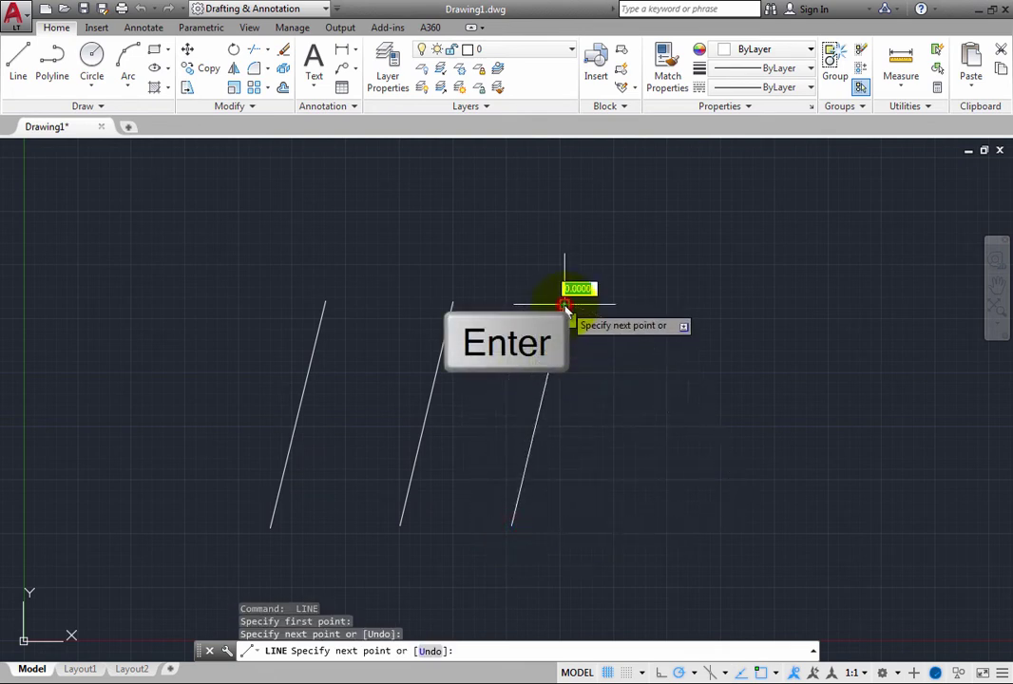
pyautogui.press('Return')
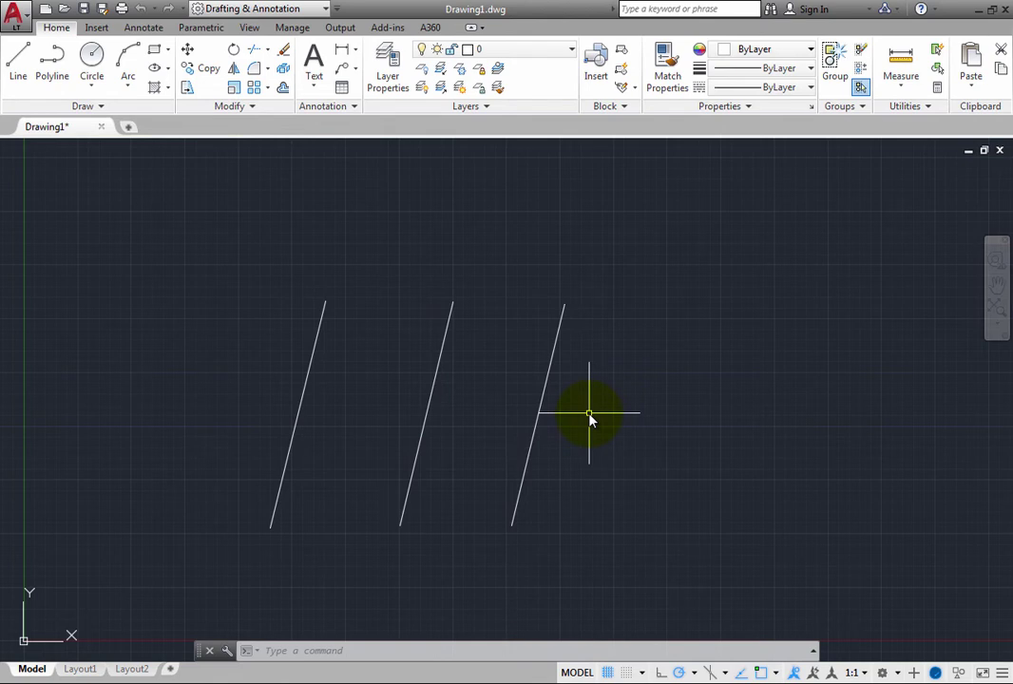
# Use Repeat LINE from the canvas shortcut menu to draw a fourth parallel slanted segment
pyautogui.rightClick(589, 416)
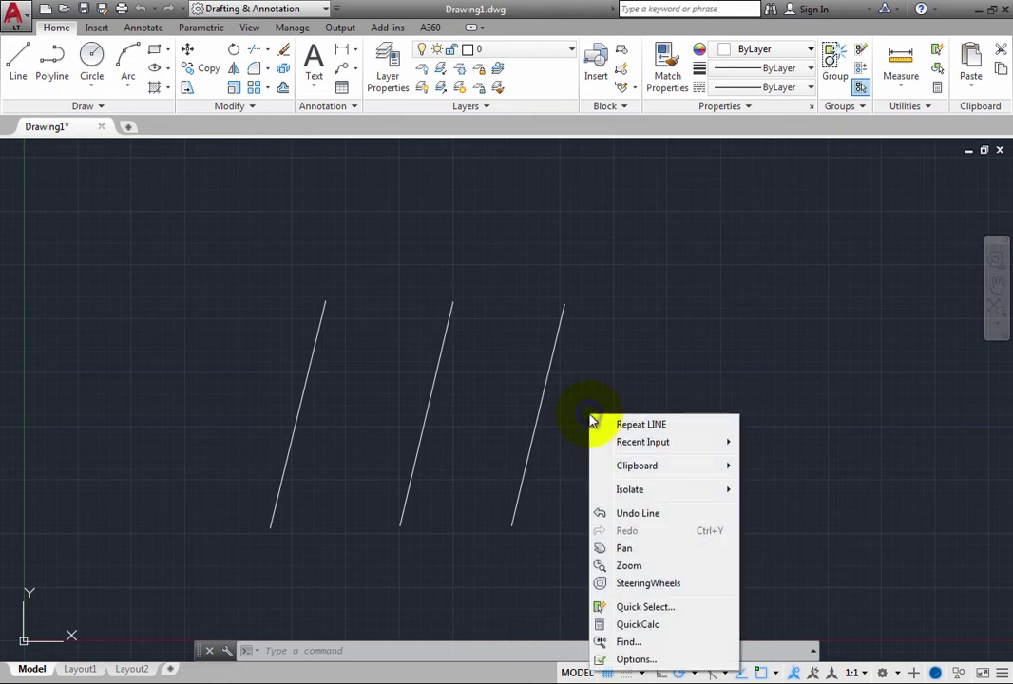
pyautogui.click(693, 427)
pyautogui.click(632, 527)
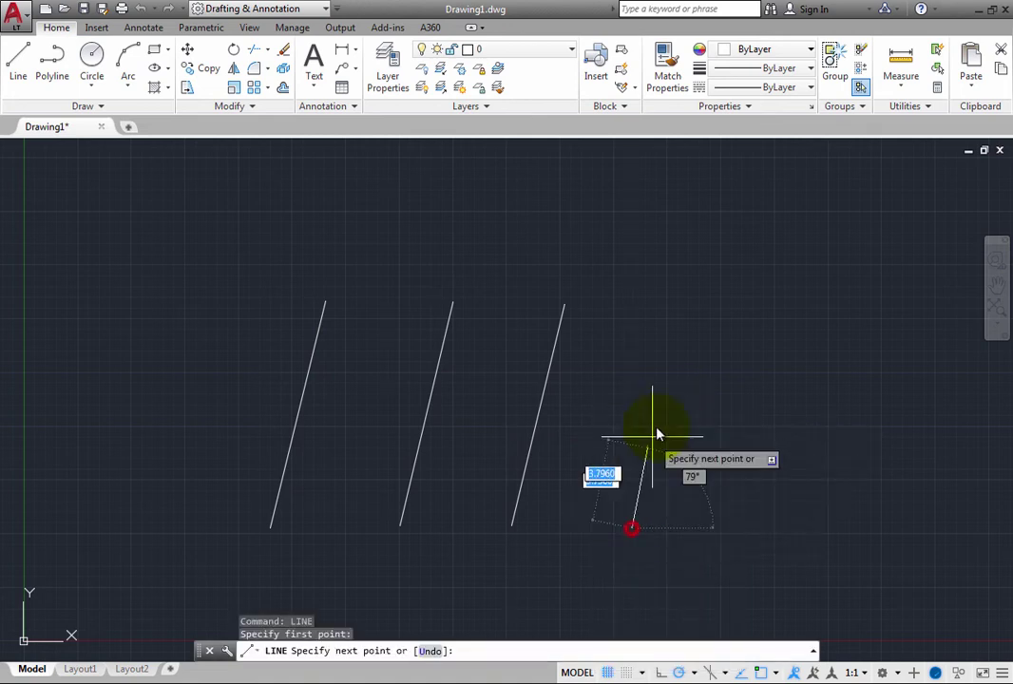
pyautogui.click(672, 304)
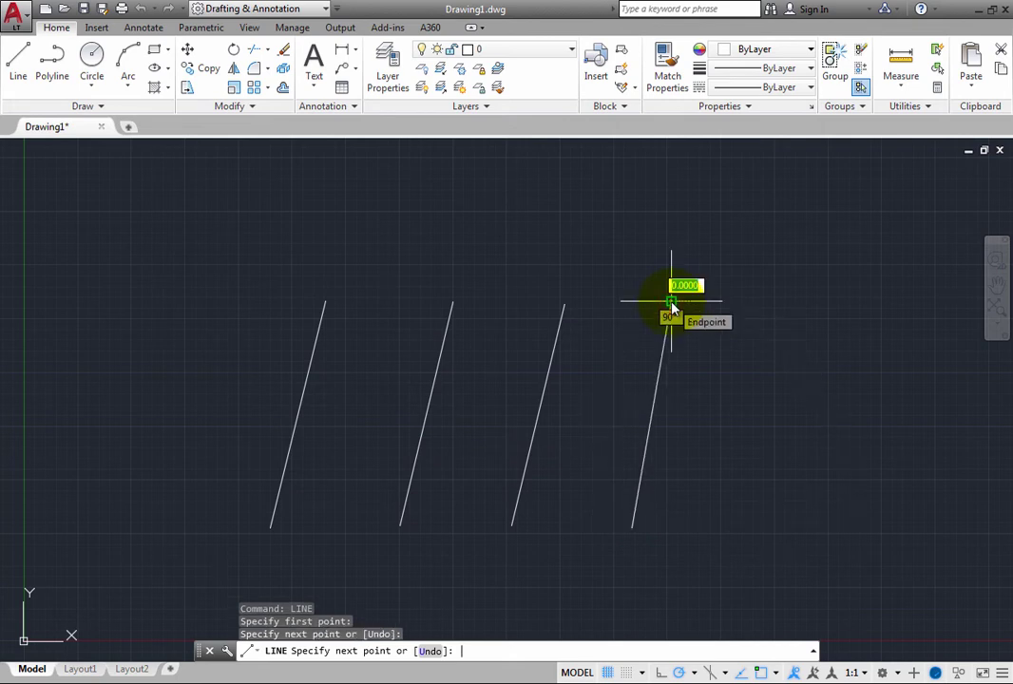
pyautogui.press('Return')
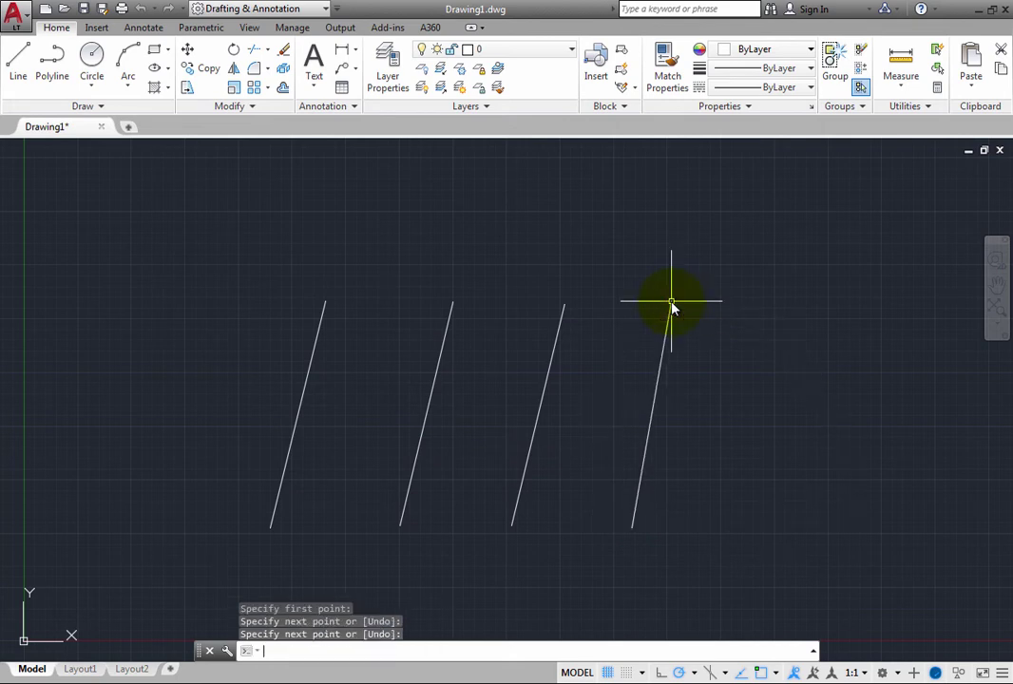
pyautogui.click(257, 654)
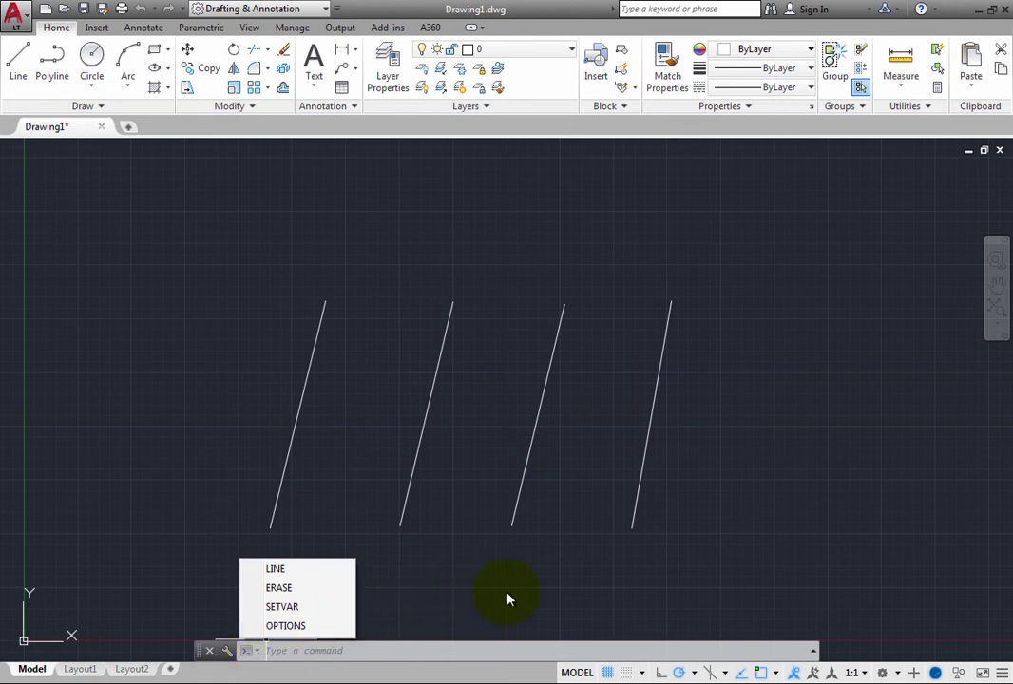
pyautogui.click(430, 629)
pyautogui.click(390, 652)
pyautogui.rightClick(389, 652)
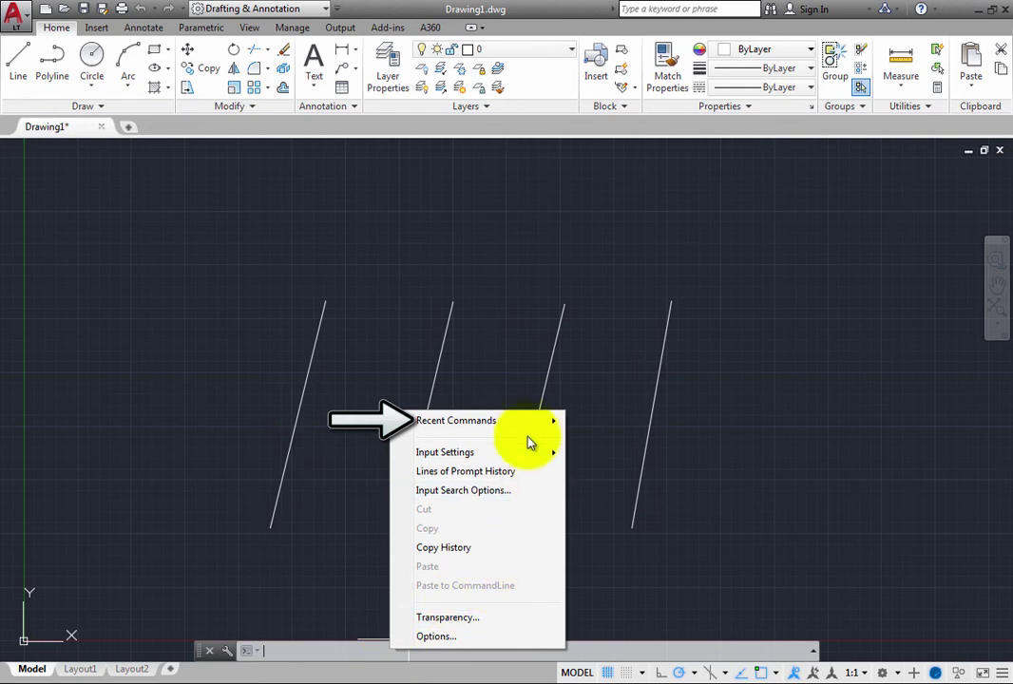
pyautogui.moveTo(531, 430)
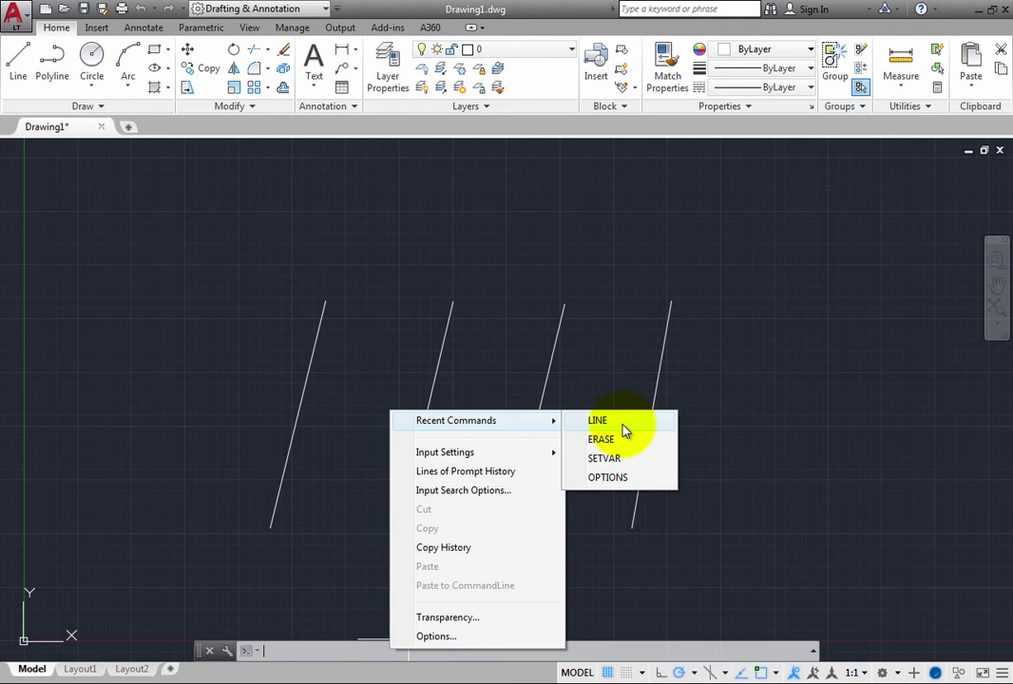
pyautogui.click(326, 560)
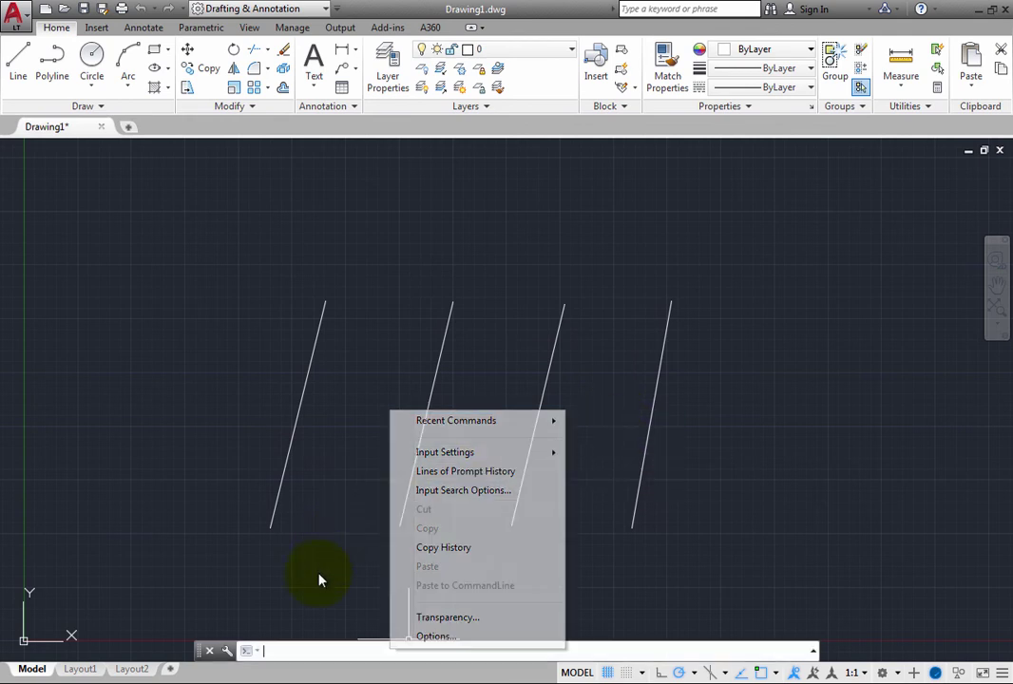
# Rerun LINE from Recent Commands, draw a fifth parallel segment, then restart LINE from its top
pyautogui.click(253, 651)
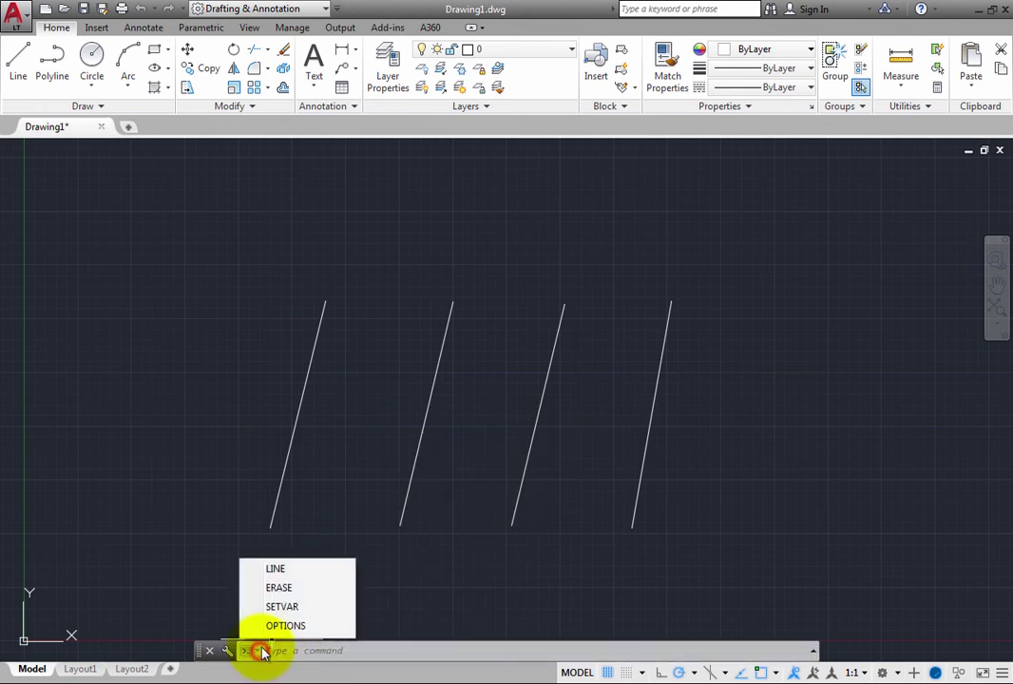
pyautogui.click(300, 570)
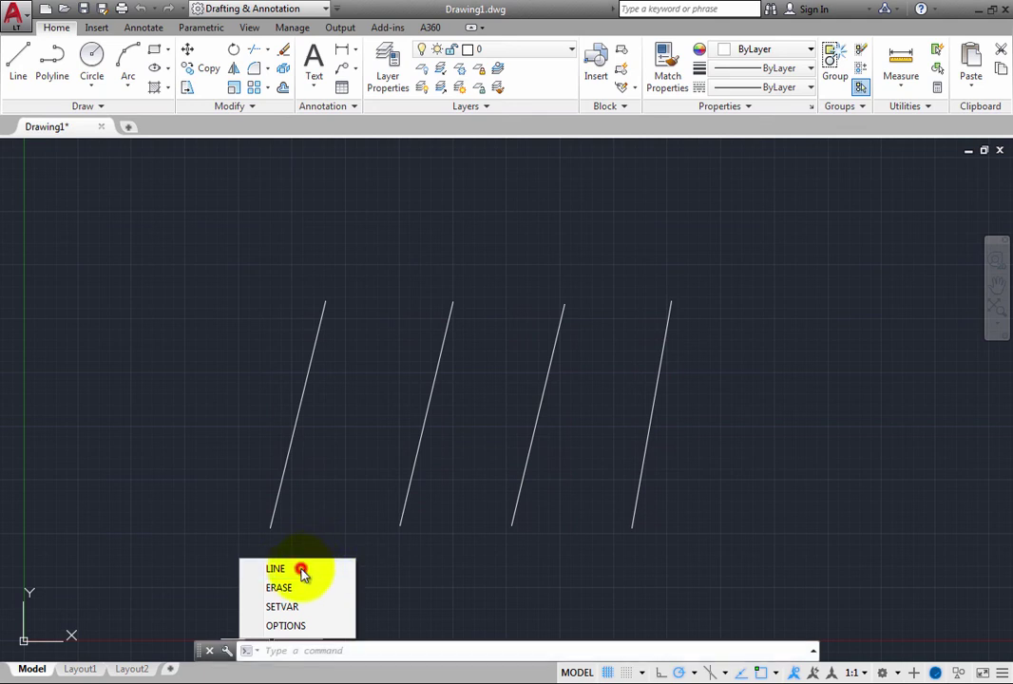
pyautogui.click(694, 531)
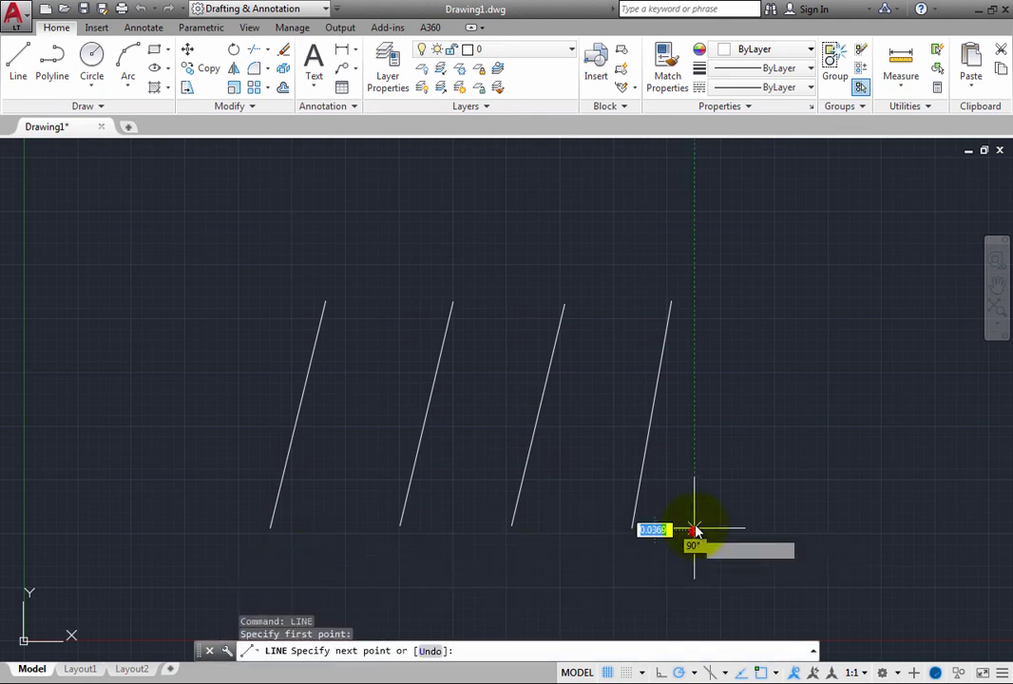
pyautogui.click(734, 314)
pyautogui.press('space')
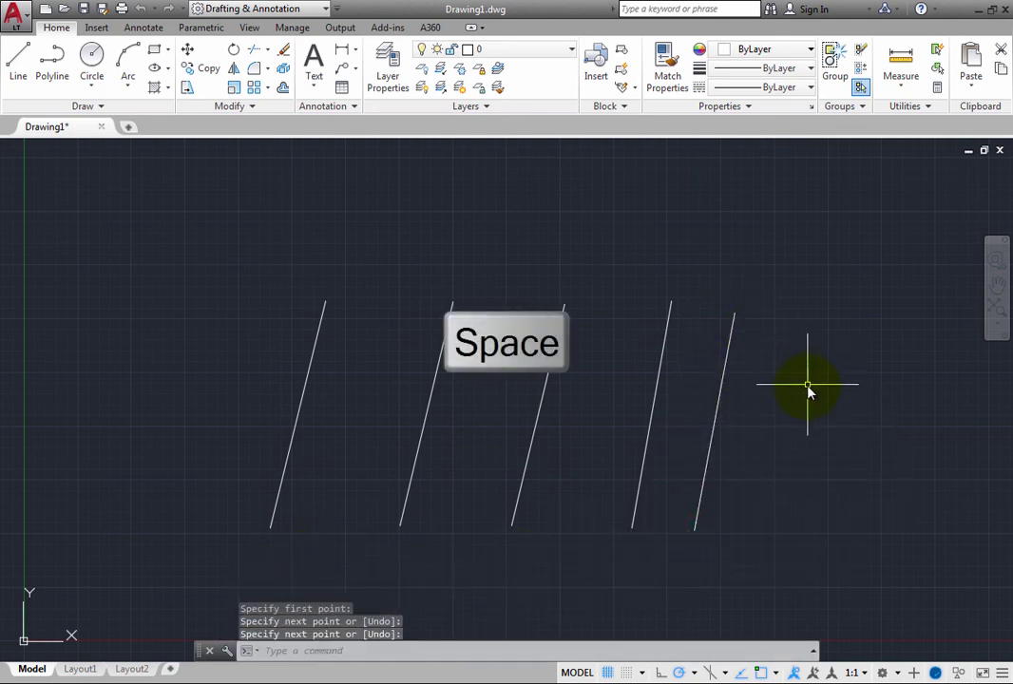
pyautogui.press('space')
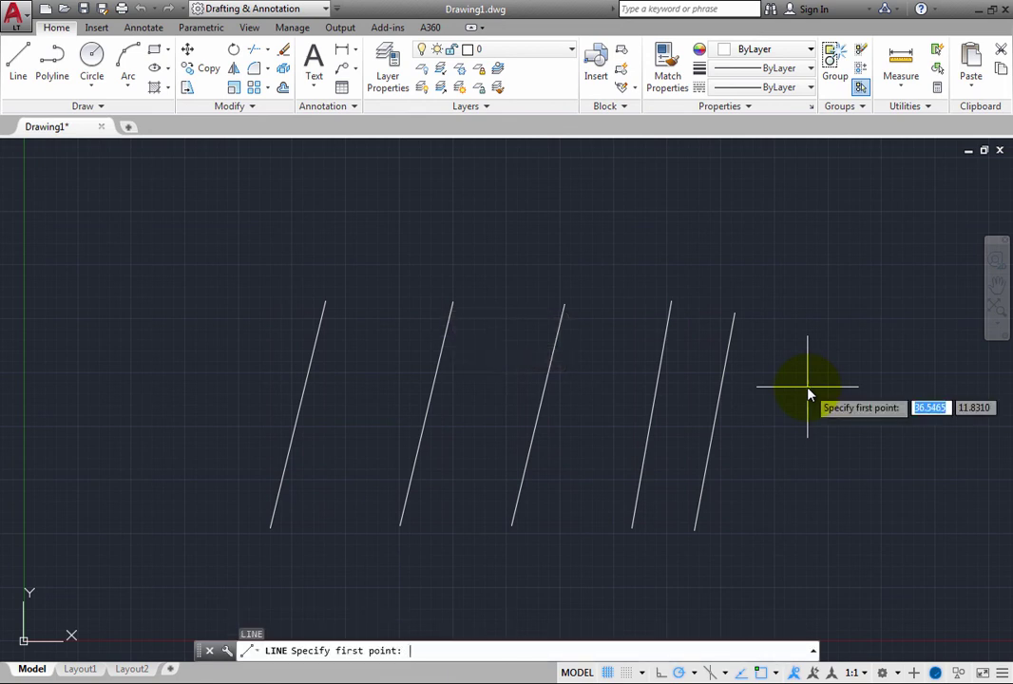
pyautogui.press('space')
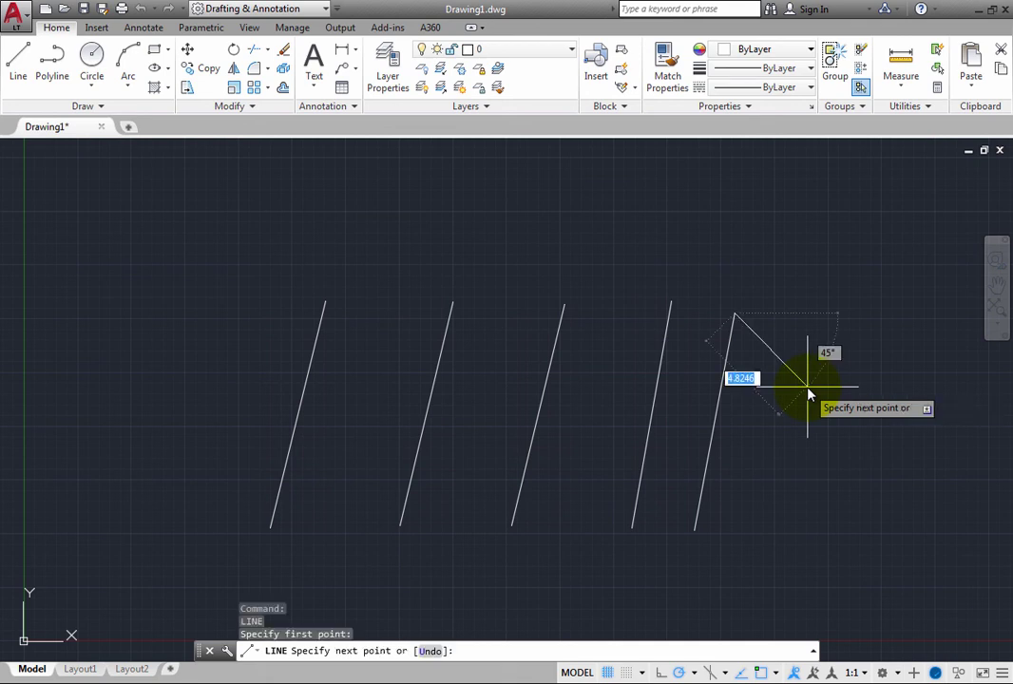